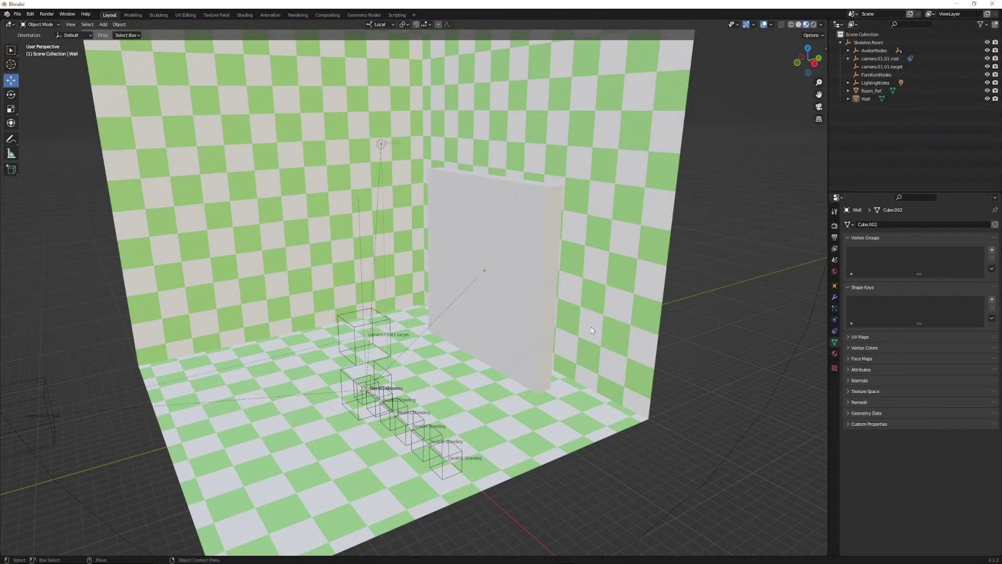
# Step: Select the Wall panel (Cube.002) and orbit to an oblique close view of the room
pyautogui.keyDown('shift'); pyautogui.moveTo(591, 329); pyautogui.dragTo(618, 351, button='middle'); pyautogui.keyUp('shift')
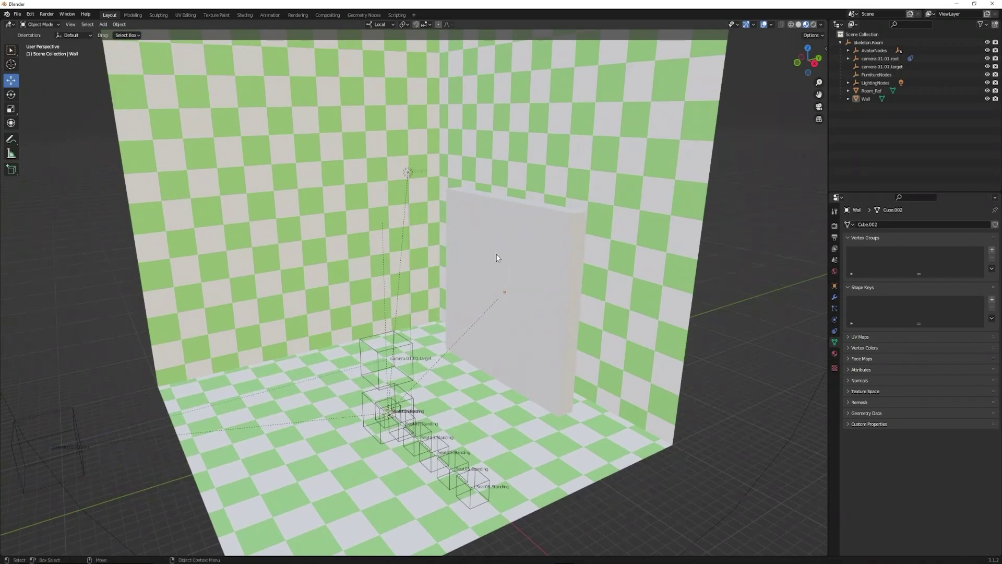
pyautogui.click(525, 253)
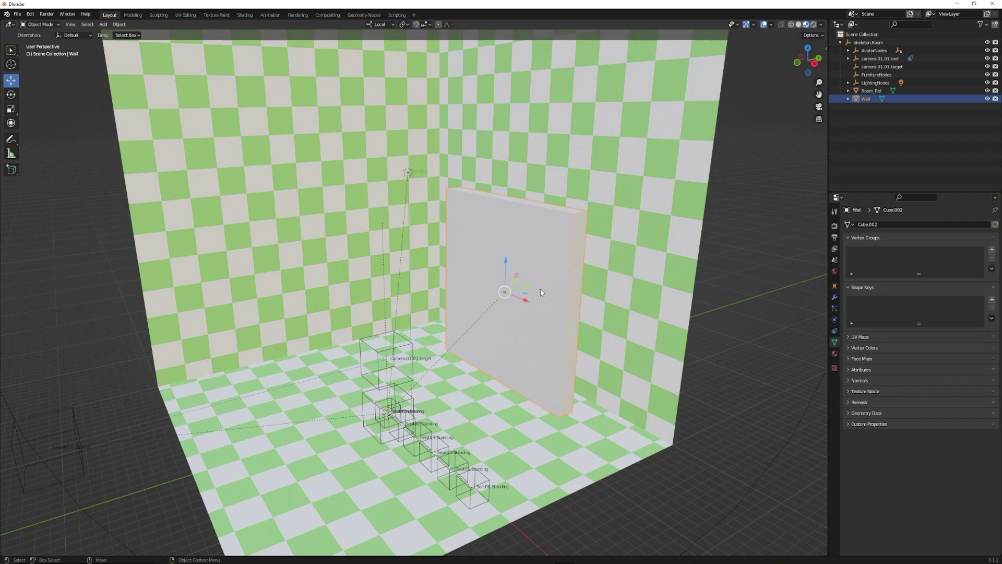
pyautogui.moveTo(543, 301); pyautogui.dragTo(383, 327, button='middle')
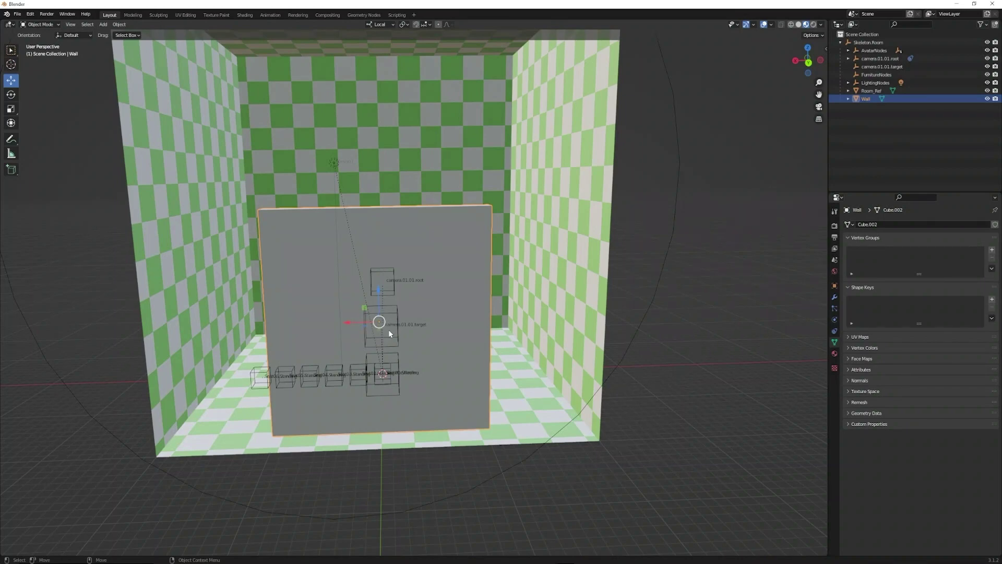
pyautogui.moveTo(451, 343); pyautogui.dragTo(485, 346, button='middle')
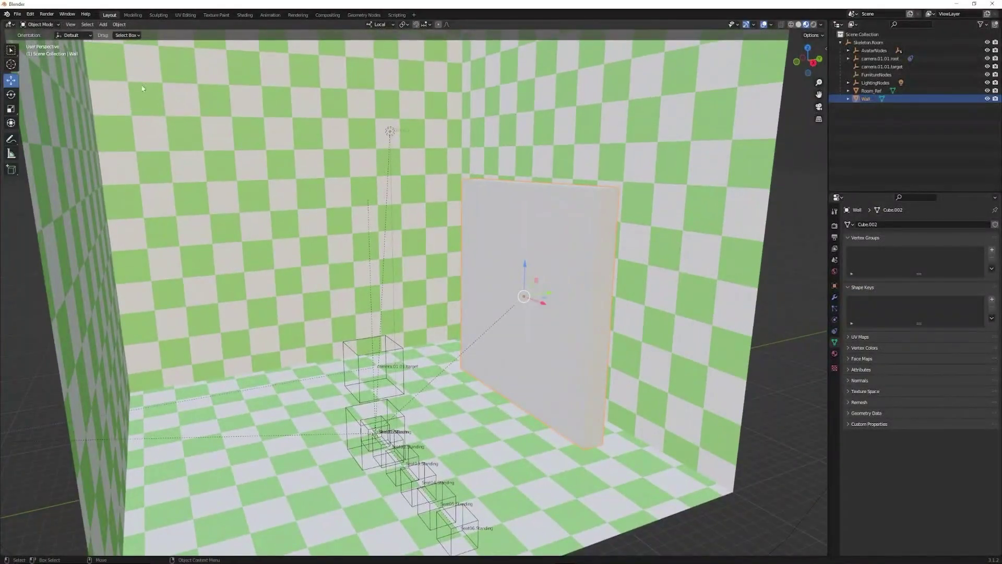
# Step: Add a new armature and move it against the wall at Y 14.524 m, Z 10.302 m
pyautogui.click(103, 24)
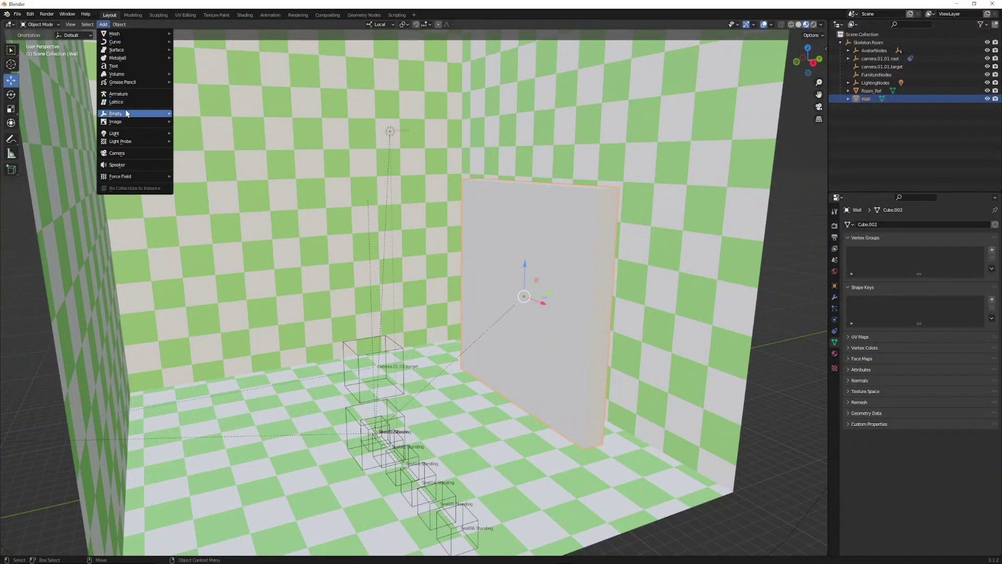
pyautogui.click(123, 94)
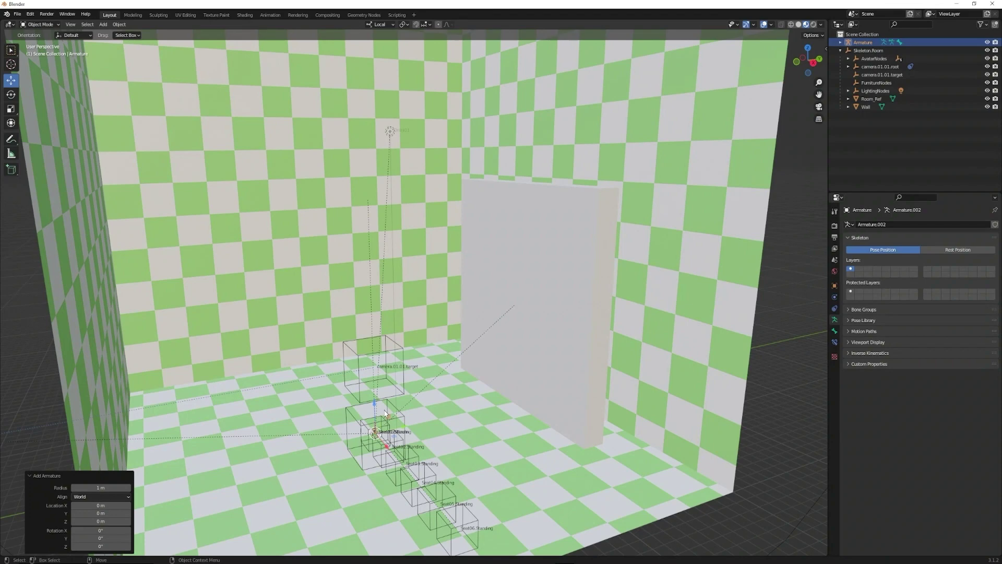
pyautogui.moveTo(386, 415); pyautogui.dragTo(534, 280)
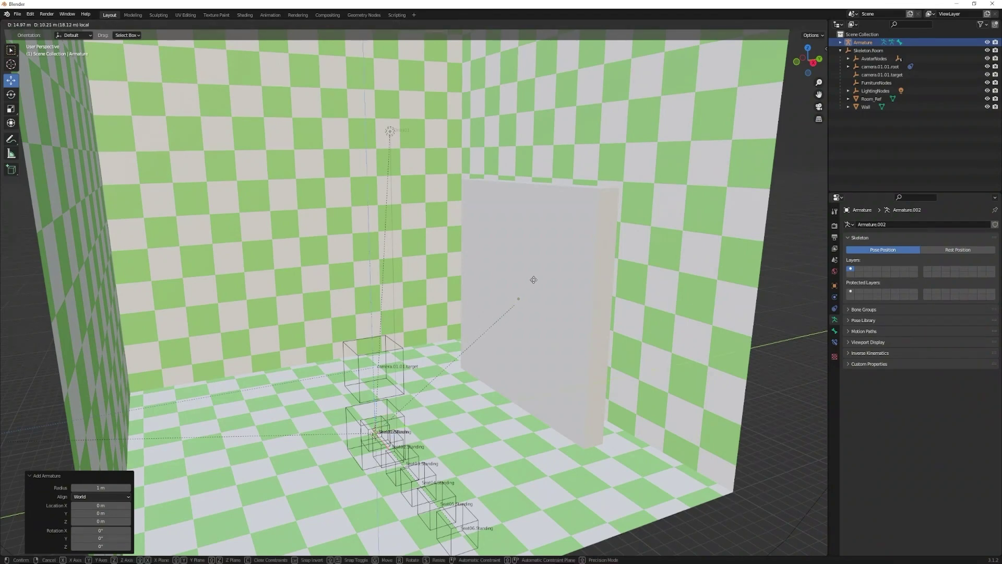
pyautogui.click(530, 280)
pyautogui.scroll(5, 458, 231)
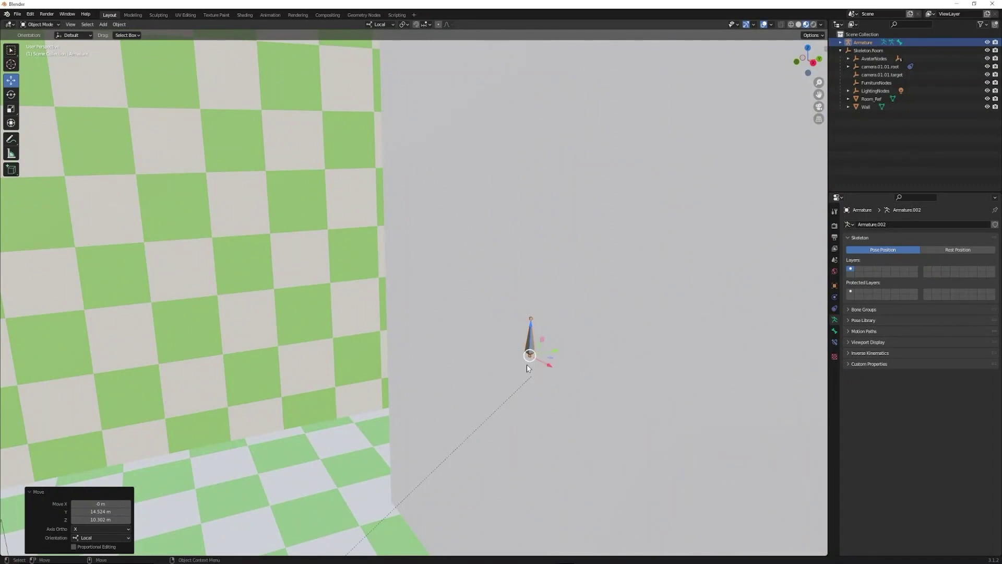
pyautogui.click(33, 25)
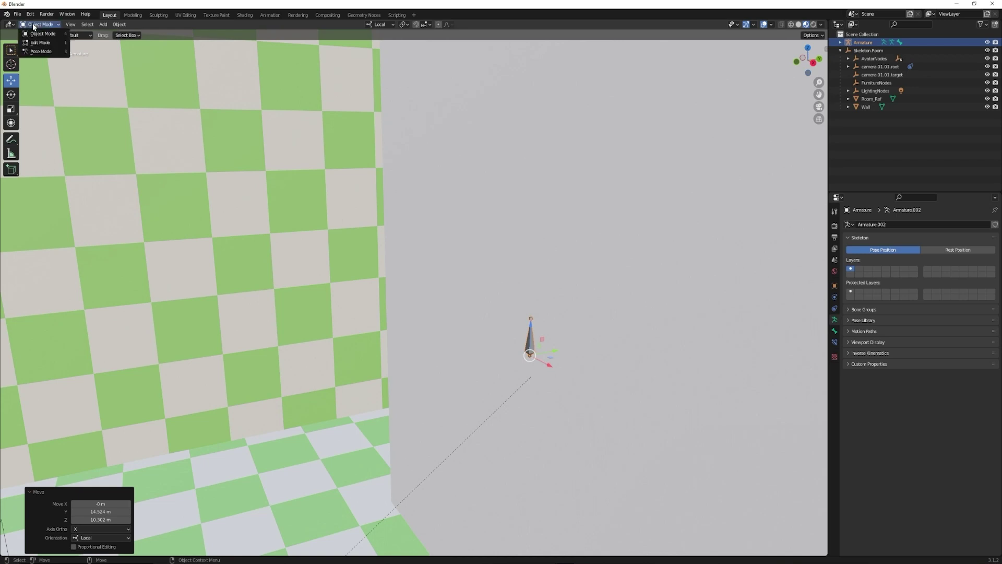
pyautogui.click(39, 51)
pyautogui.click(528, 345)
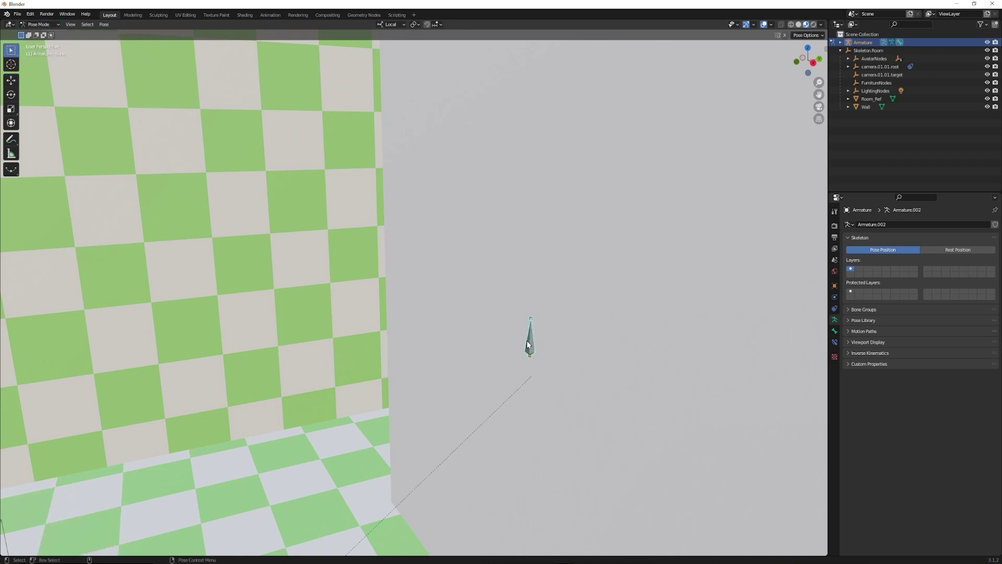
pyautogui.hotkey('shift', 'space')
pyautogui.press('r')
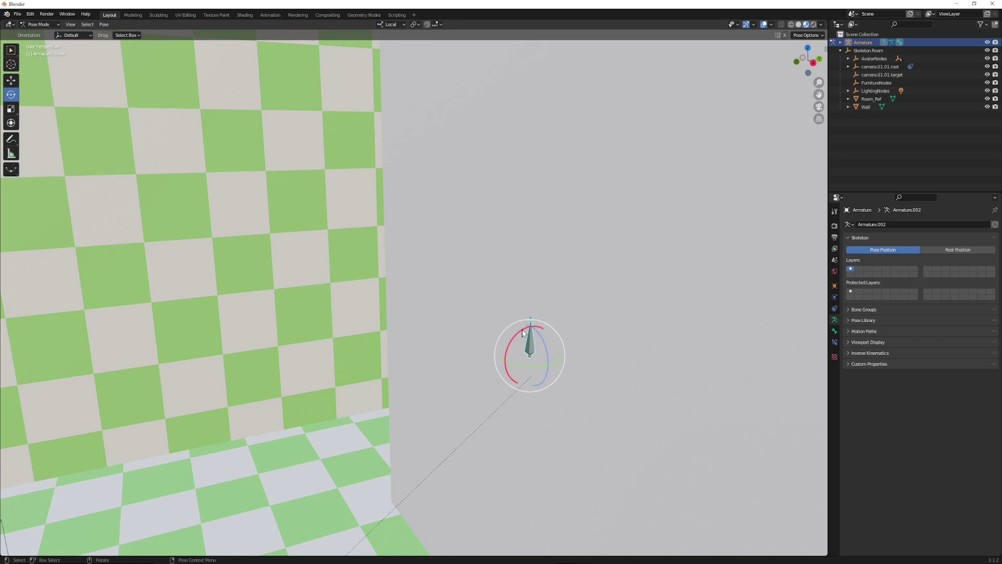
pyautogui.hotkey('shift', 'space')
pyautogui.press('g')
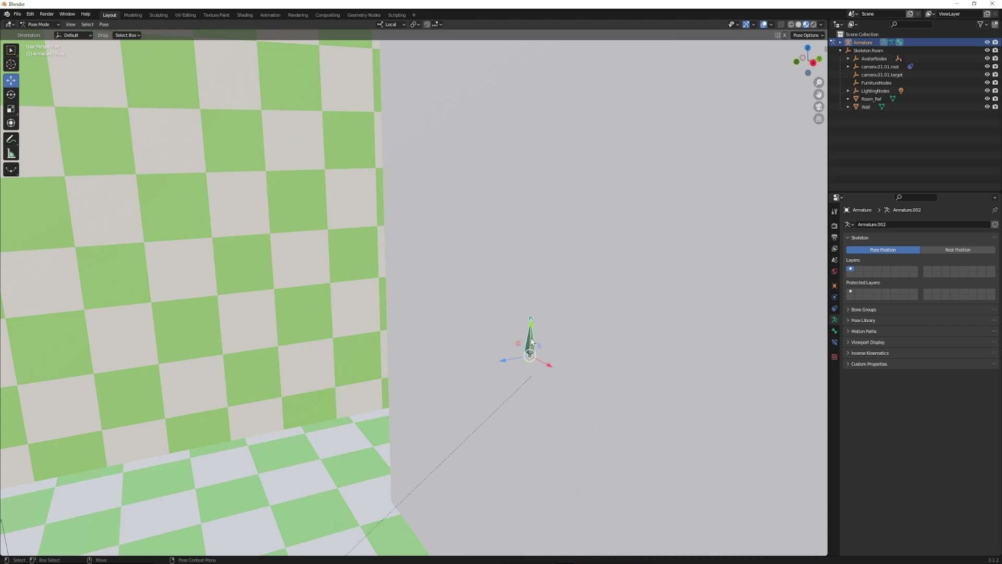
pyautogui.moveTo(533, 340); pyautogui.dragTo(543, 459, button='middle')
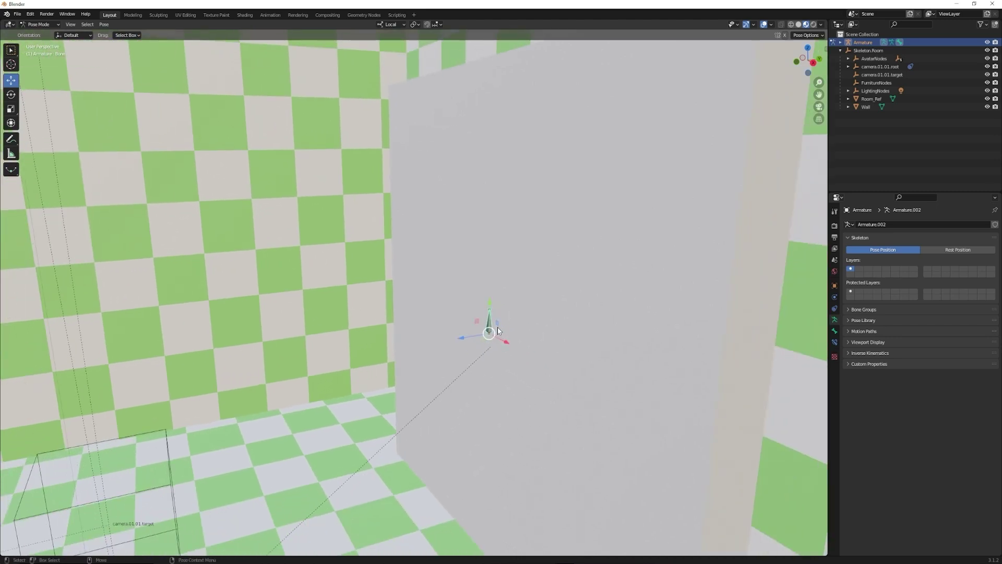
pyautogui.moveTo(432, 320); pyautogui.dragTo(556, 333, button='middle')
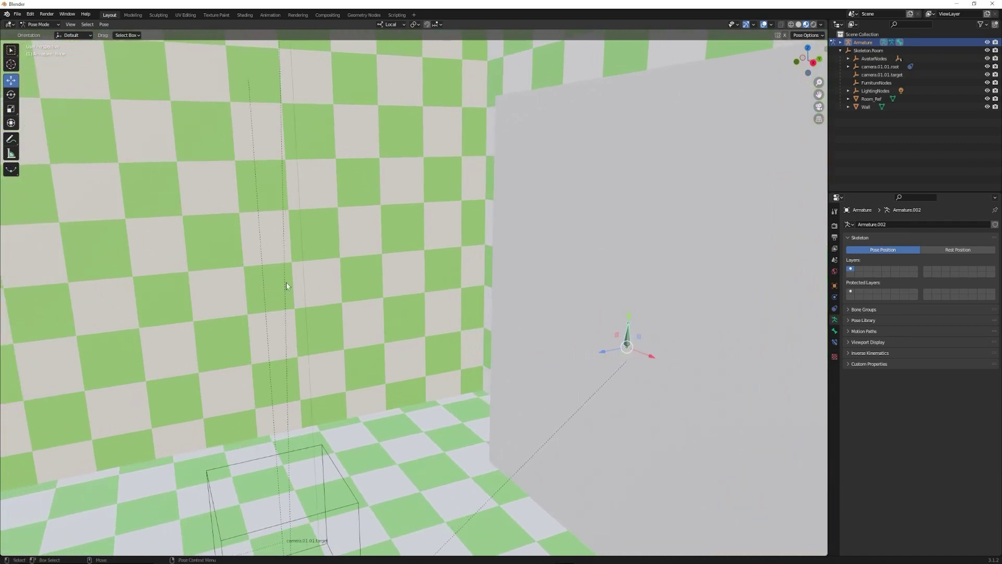
pyautogui.press('r')
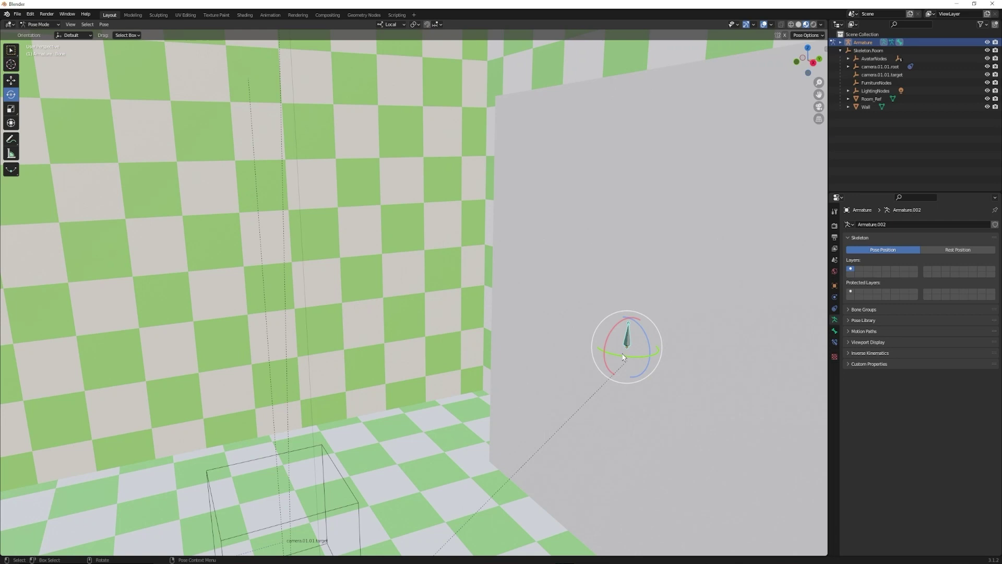
pyautogui.moveTo(623, 359); pyautogui.dragTo(650, 358)
pyautogui.press('g')
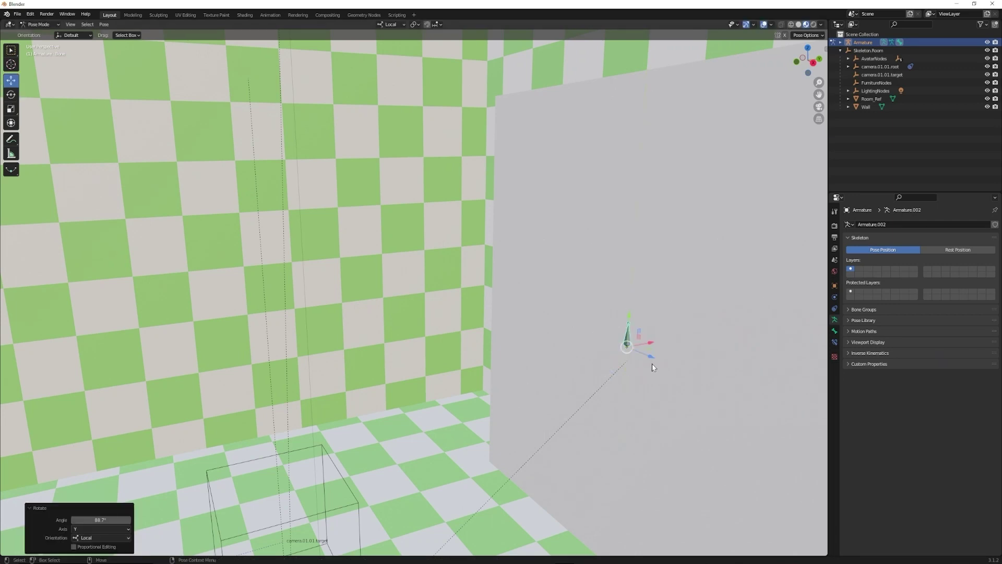
pyautogui.hotkey('ctrl', 'z')
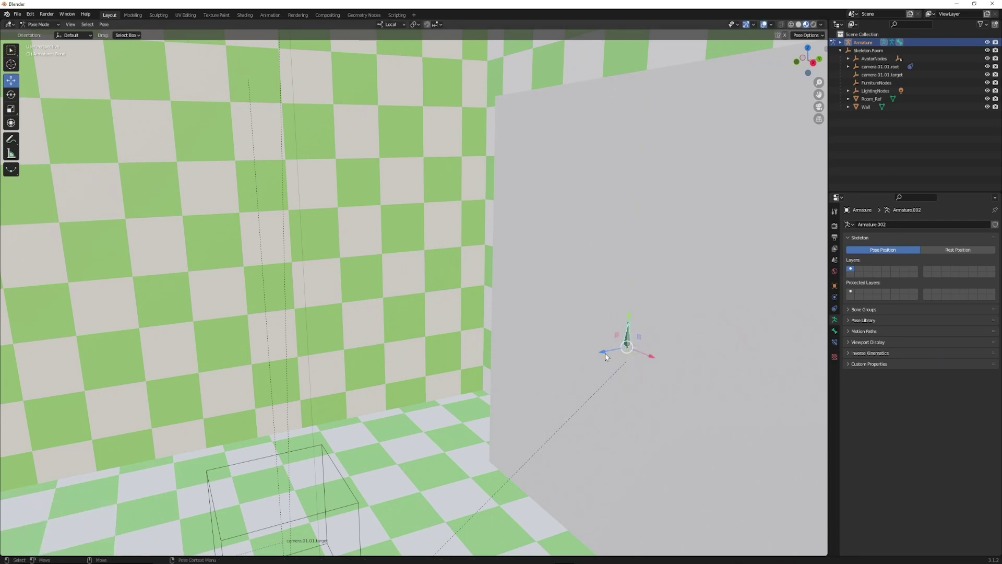
pyautogui.moveTo(635, 364); pyautogui.dragTo(485, 314, button='middle')
pyautogui.hotkey('ctrl', 'Tab')
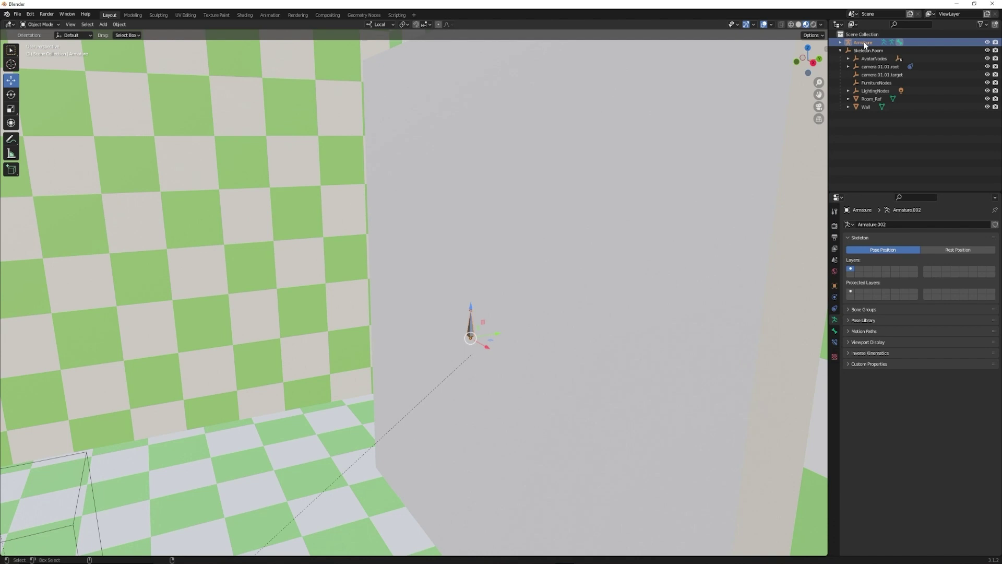
# Step: Parent the Armature under Skeleton.Room and rename its bone to SeeThrough01
pyautogui.moveTo(863, 42); pyautogui.dragTo(867, 50)
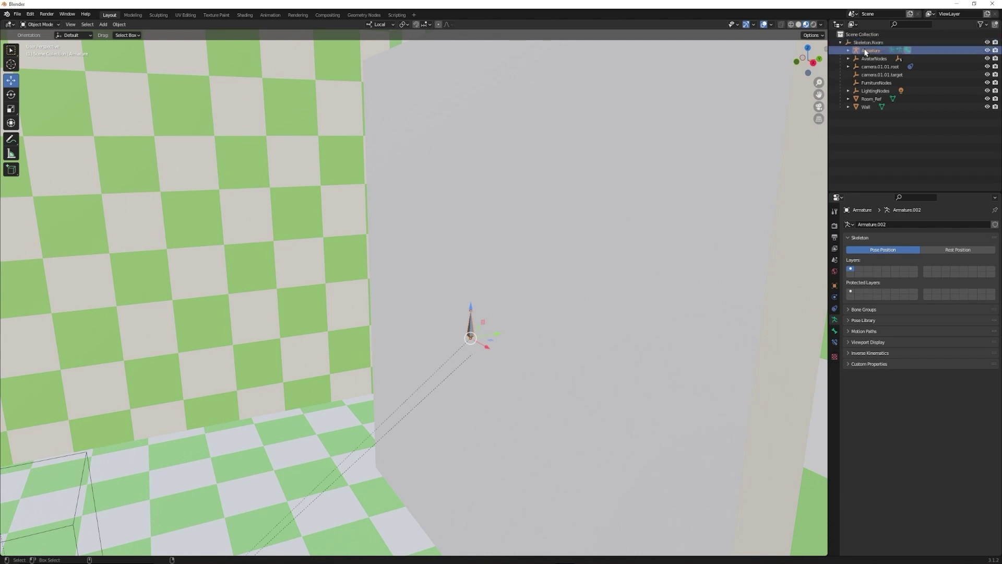
pyautogui.click(848, 50)
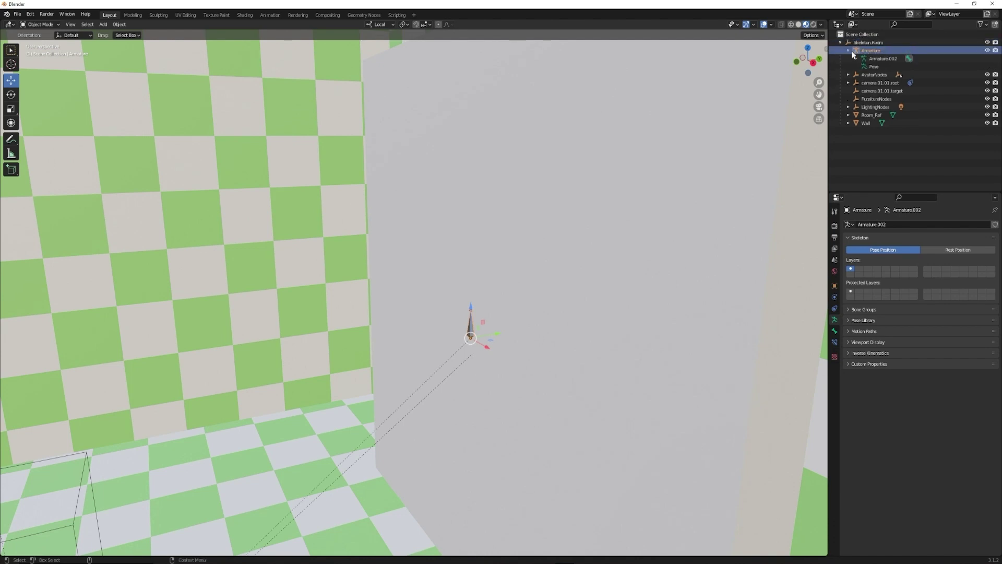
pyautogui.click(857, 59)
pyautogui.click(880, 67)
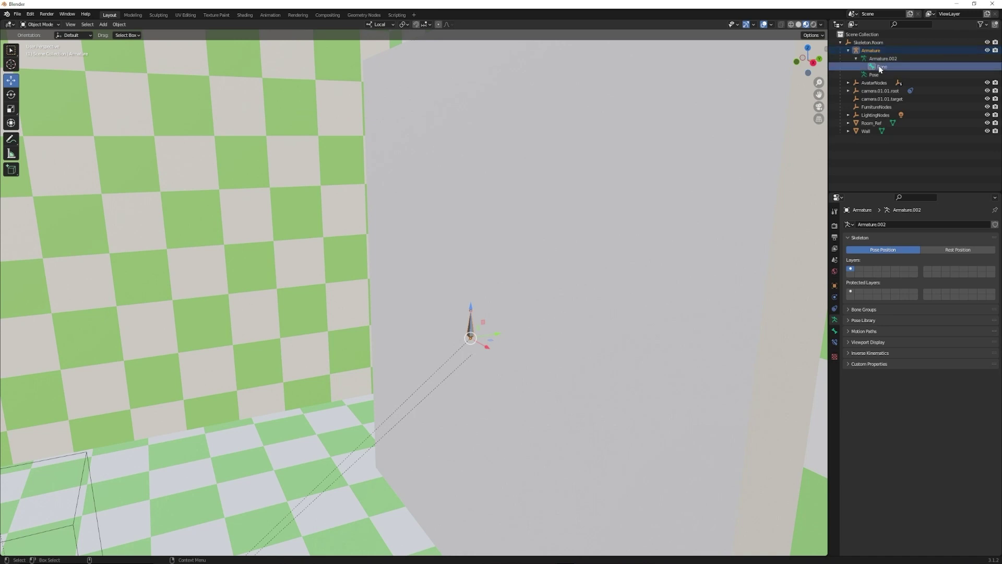
pyautogui.doubleClick(882, 67)
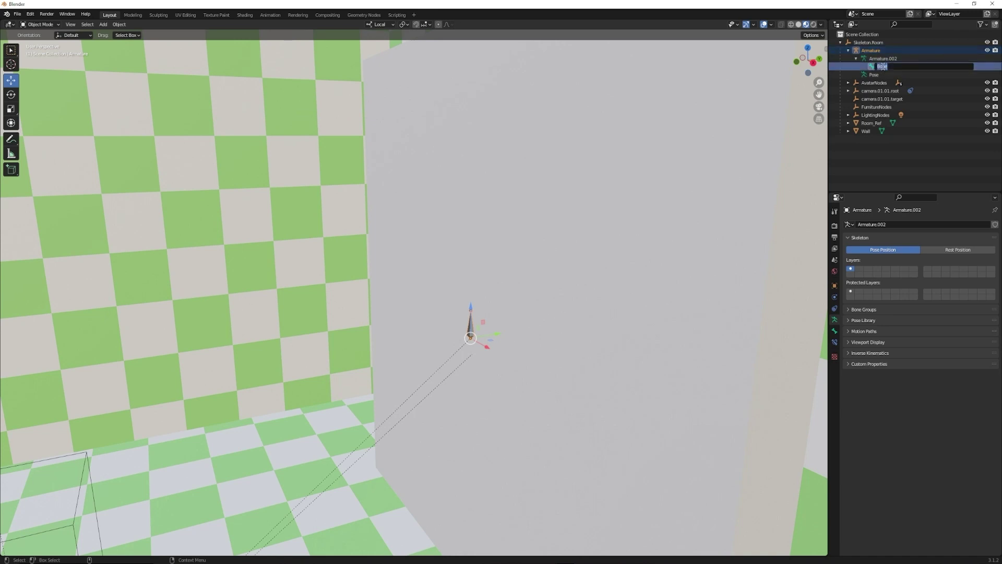
pyautogui.write('Spin')
pyautogui.press('Return')
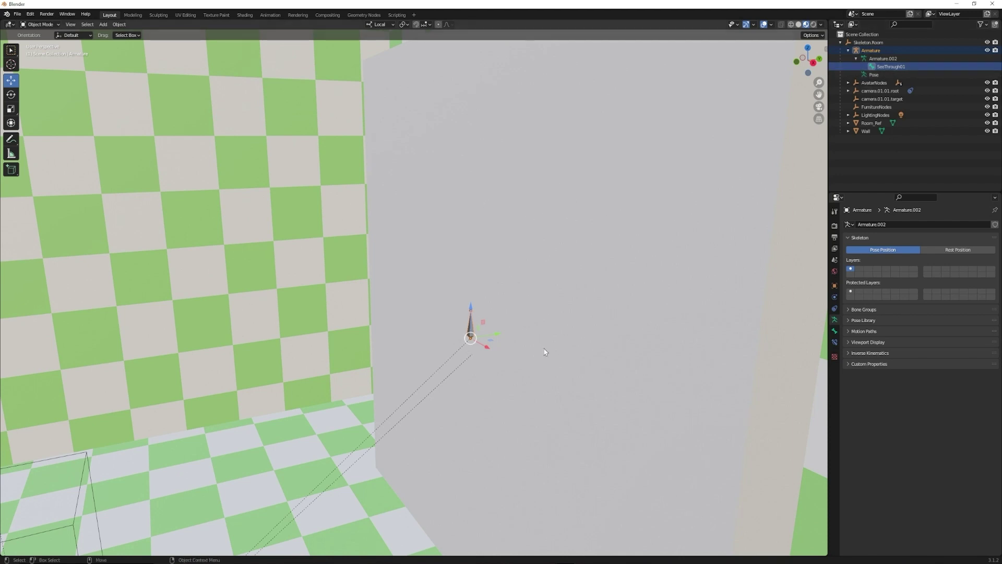
# Step: Parent the Wall object under the Armature and expand it to show its Cube.002 mesh
pyautogui.moveTo(635, 190); pyautogui.dragTo(490, 201, button='middle')
pyautogui.click(490, 201)
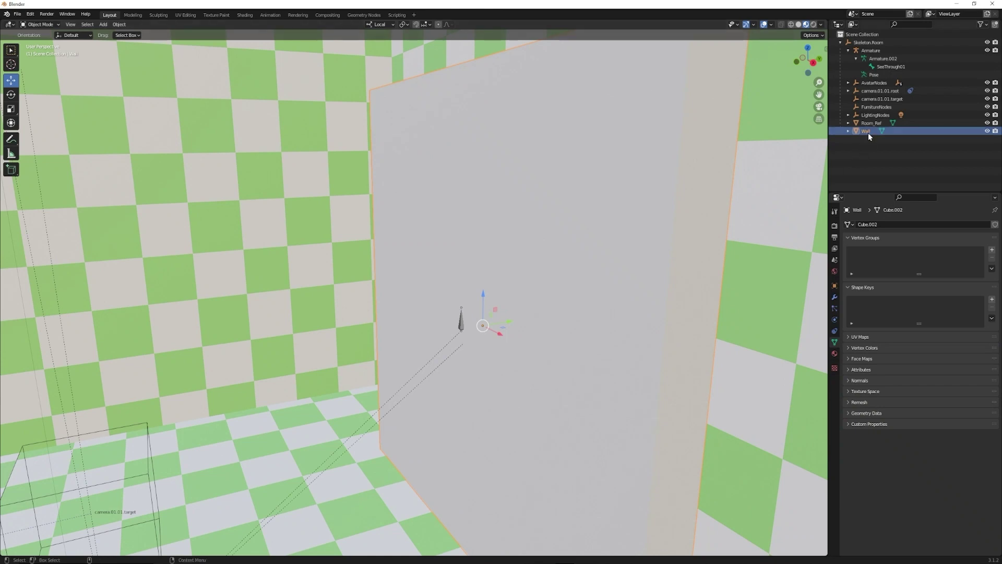
pyautogui.moveTo(868, 131); pyautogui.dragTo(871, 51)
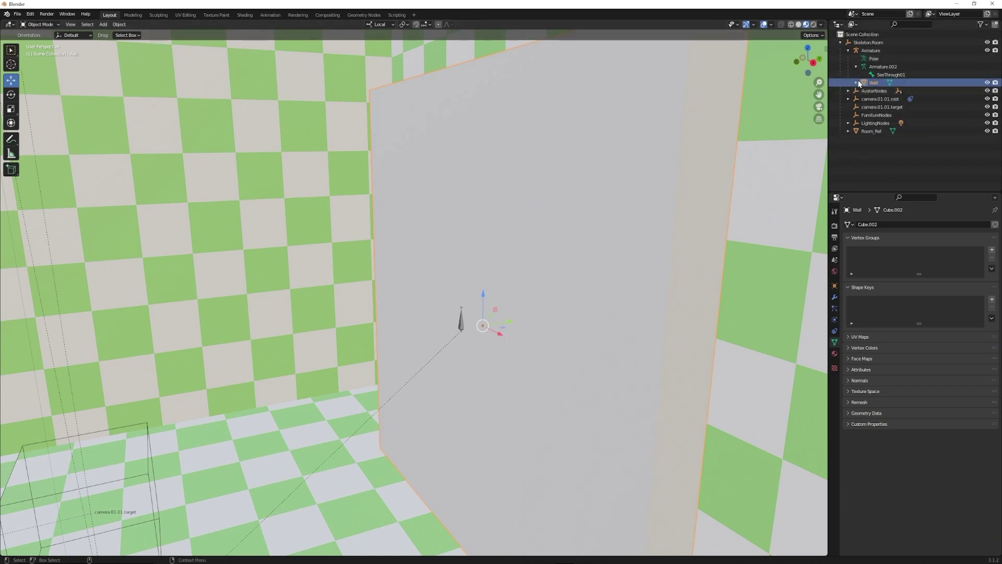
pyautogui.click(856, 82)
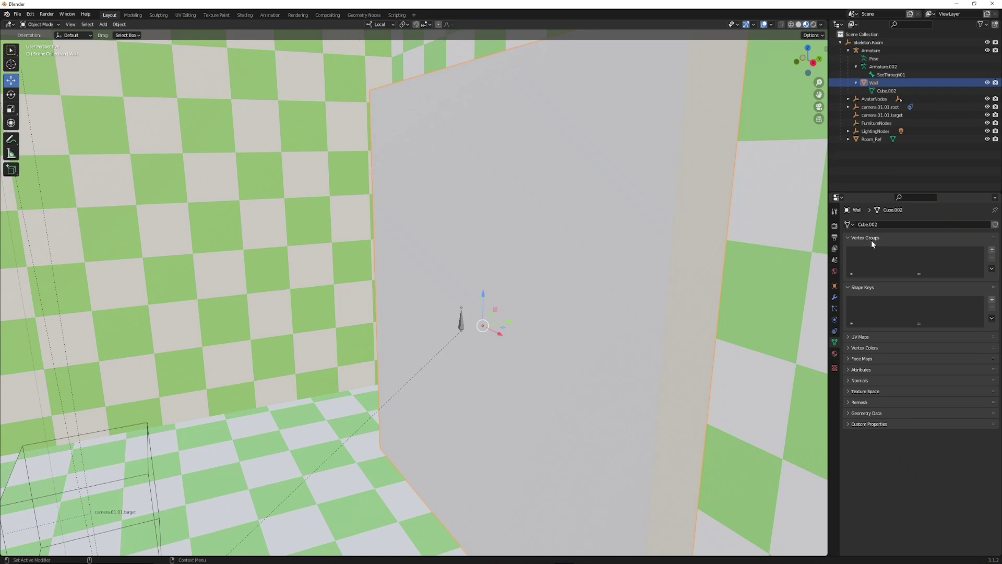
# Step: Add a vertex group to the Wall mesh and name it SeeThrough01
pyautogui.scroll(-2, 467, 167)
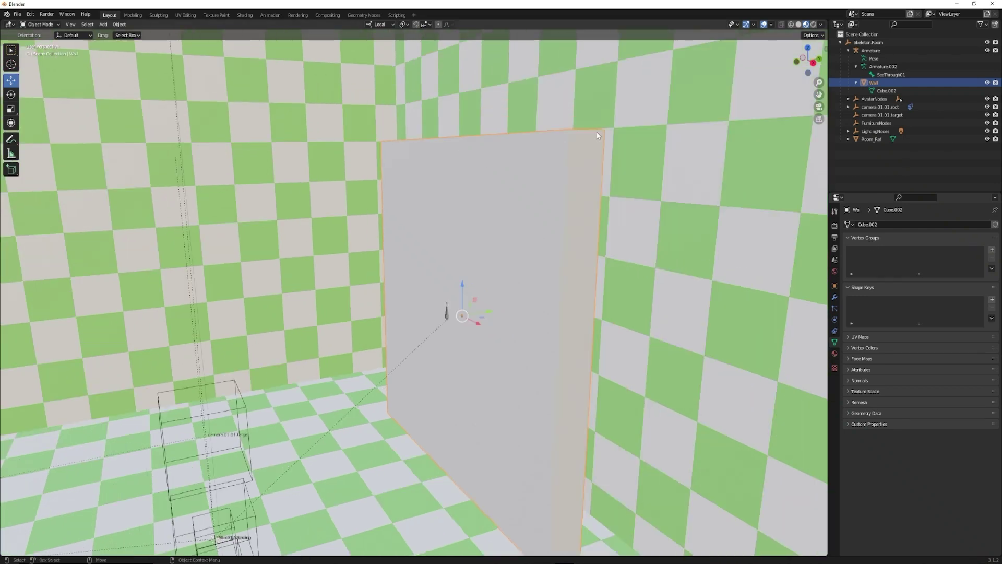
pyautogui.scroll(3, 446, 368)
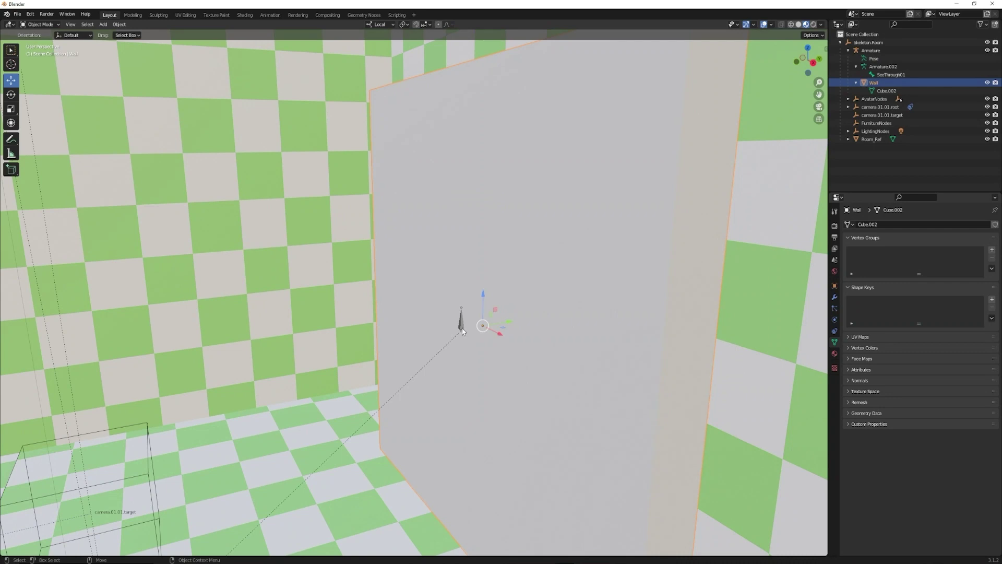
pyautogui.click(992, 251)
pyautogui.doubleClick(864, 253)
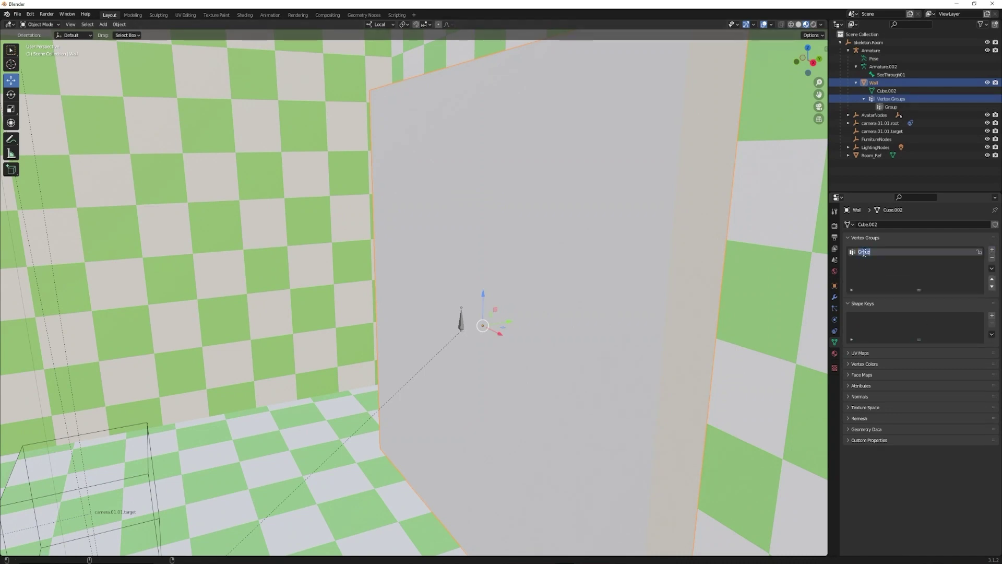
pyautogui.write('SeeThrough01')
pyautogui.press('Return')
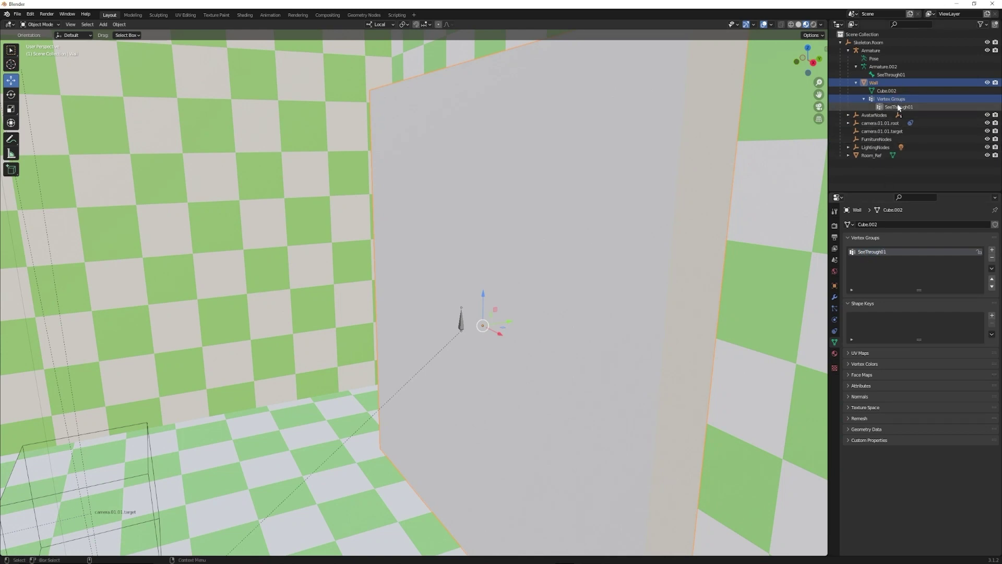
# Step: Compare the SeeThrough01 vertex group with the bone name, then reselect the Wall
pyautogui.click(894, 107)
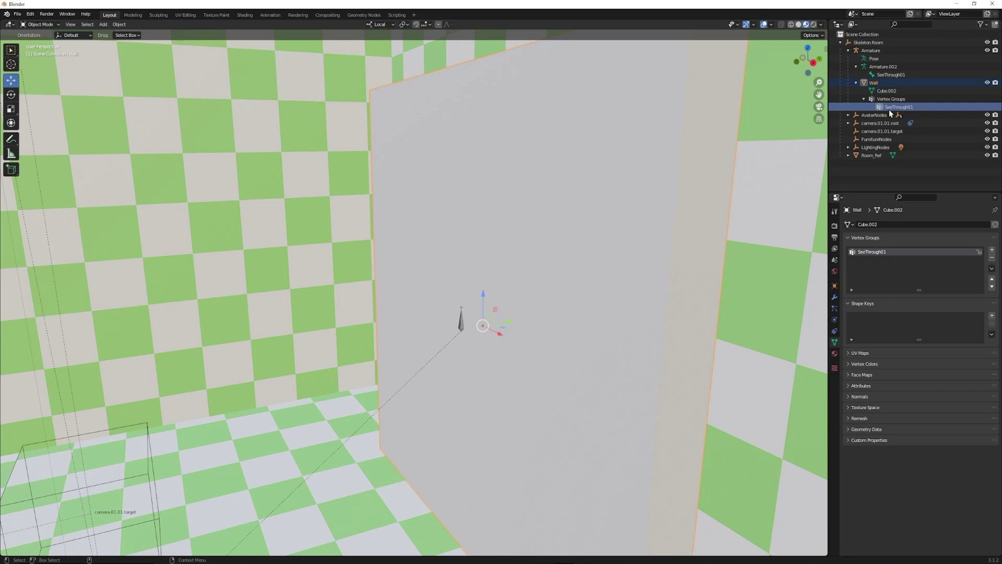
pyautogui.click(882, 75)
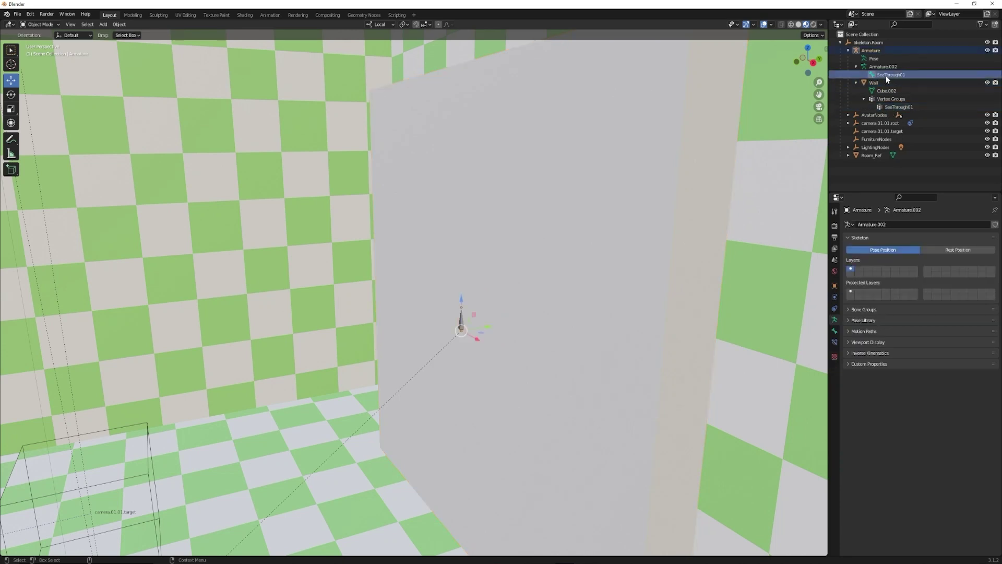
pyautogui.click(879, 84)
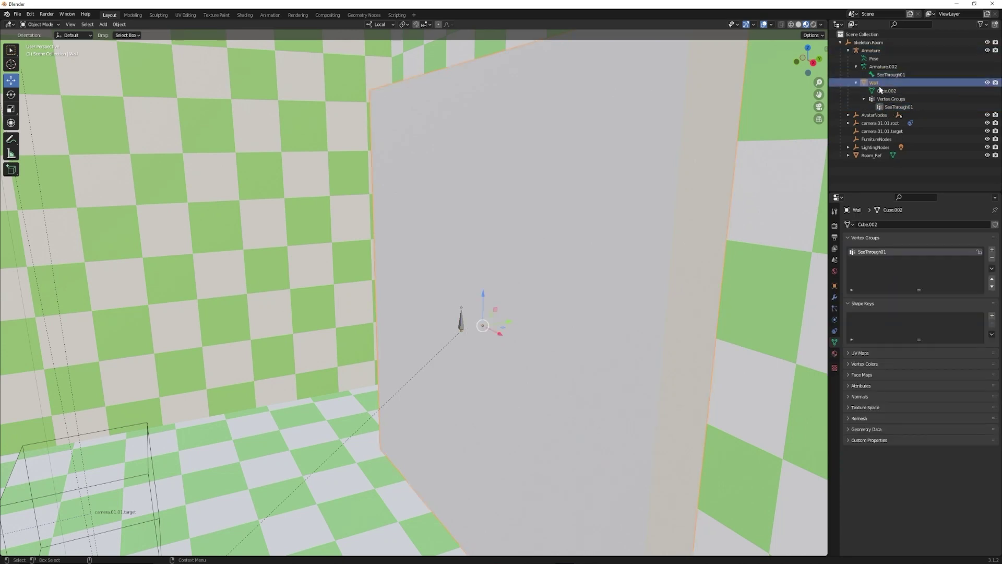
# Step: Add an Armature modifier to the Wall with Object Armature and vertex group SeeThrough01
pyautogui.click(835, 299)
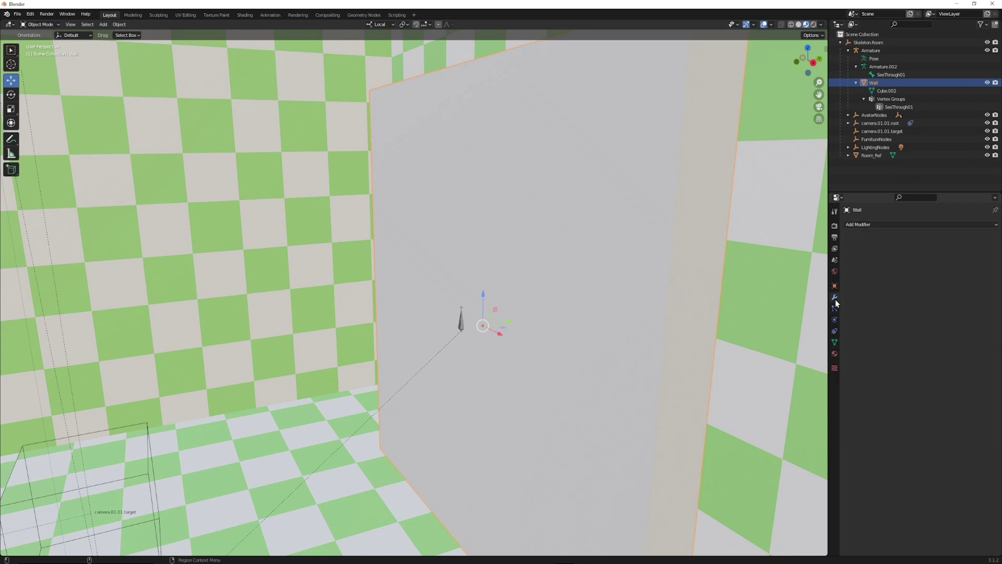
pyautogui.click(873, 225)
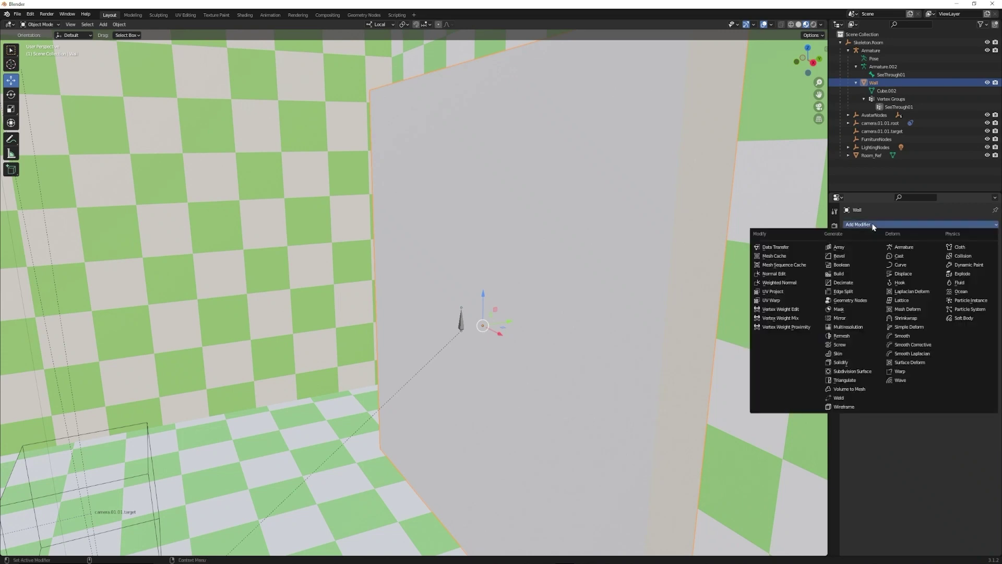
pyautogui.click(896, 246)
pyautogui.click(919, 250)
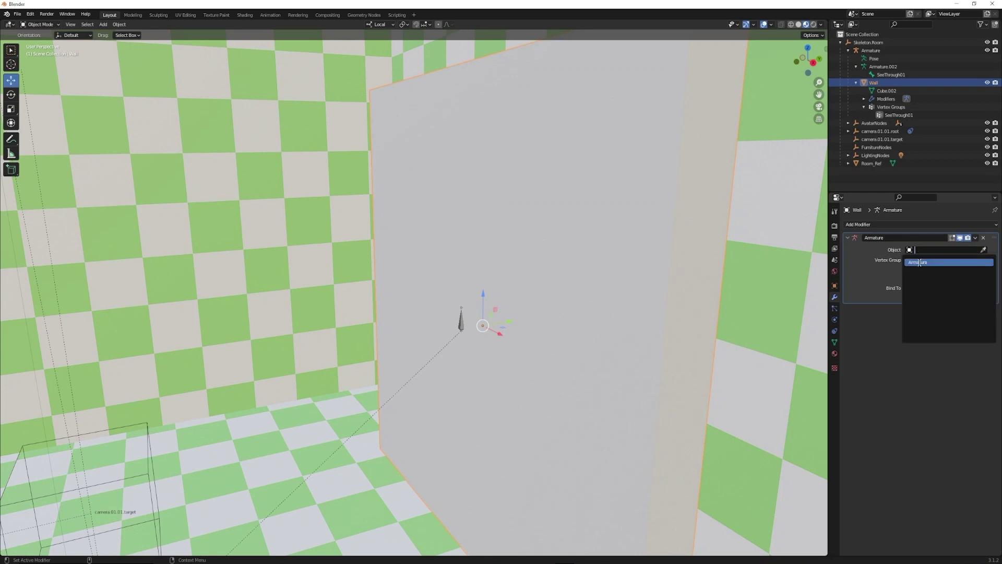
pyautogui.click(920, 263)
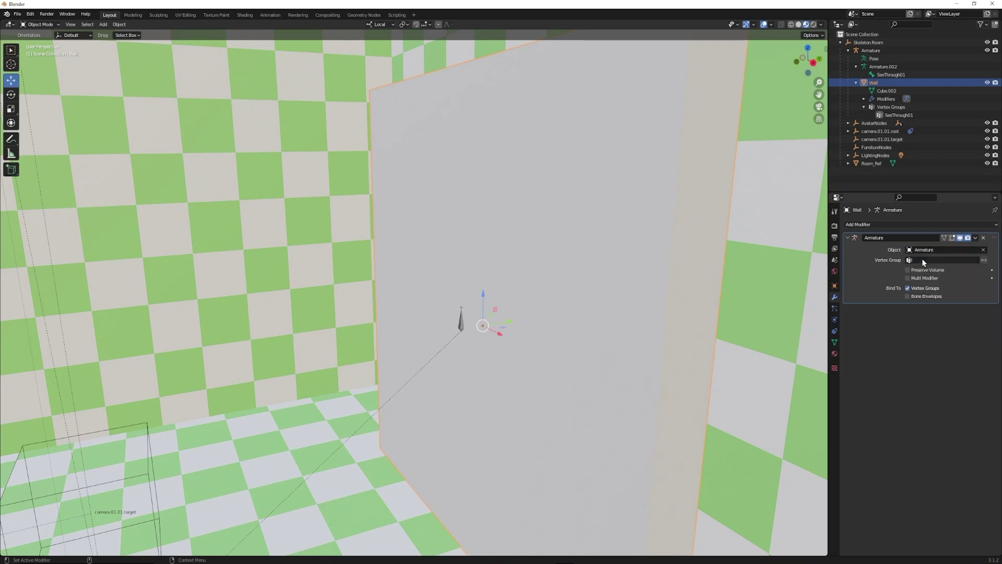
pyautogui.click(922, 261)
pyautogui.click(926, 272)
pyautogui.click(835, 342)
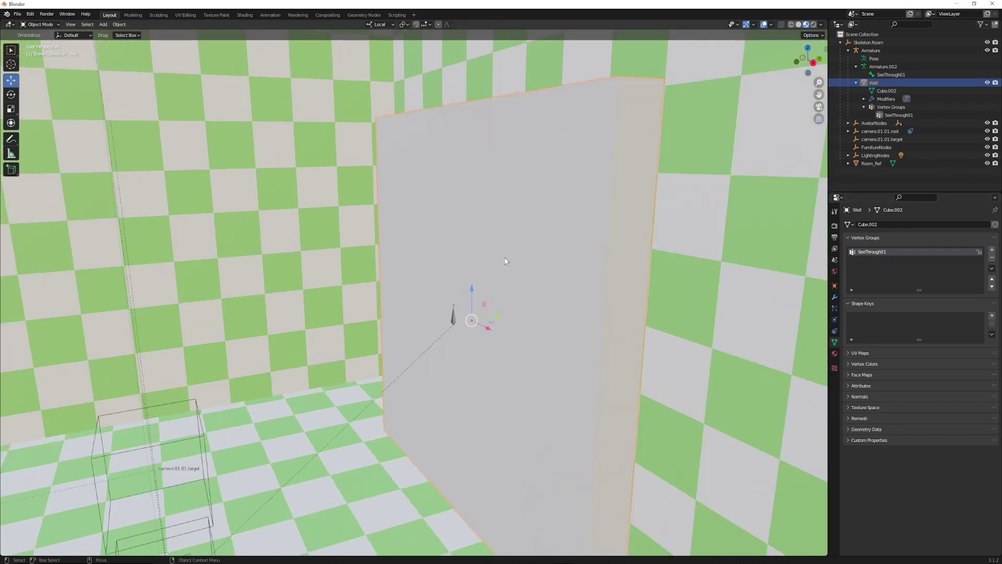
# Step: Switch the Wall into Edit Mode
pyautogui.click(39, 24)
pyautogui.click(44, 39)
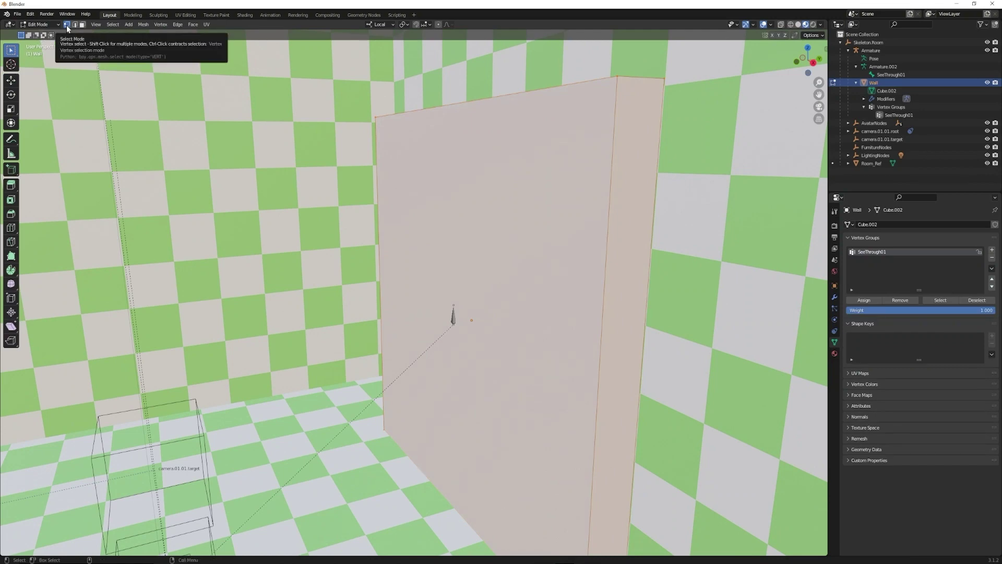
pyautogui.scroll(-2, 530, 237)
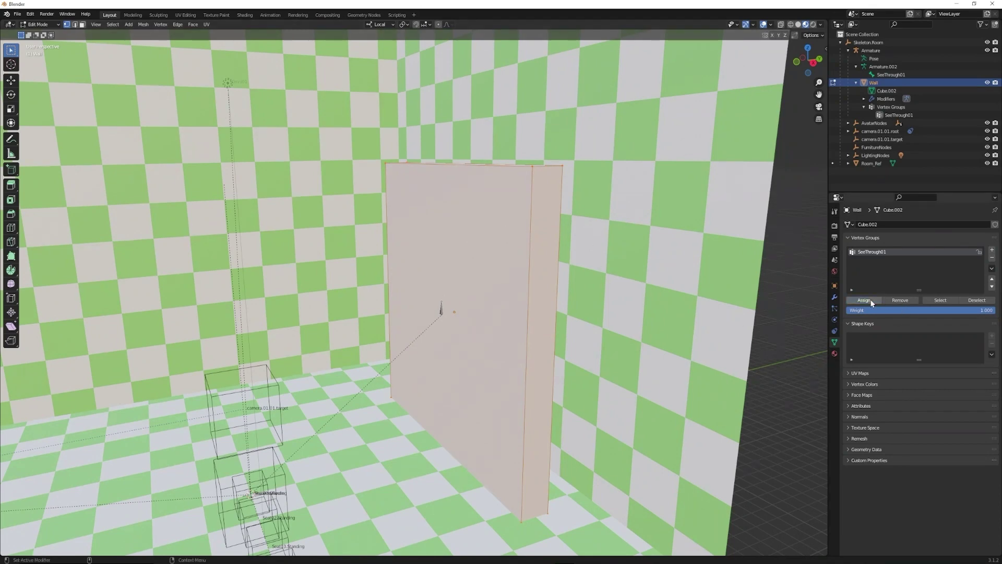
# Step: Verify the SeeThrough01 vertices by deselecting and reselecting them, then return to Object Mode and deselect
pyautogui.click(982, 301)
pyautogui.click(955, 301)
pyautogui.press('Tab')
pyautogui.scroll(-3, 531, 277)
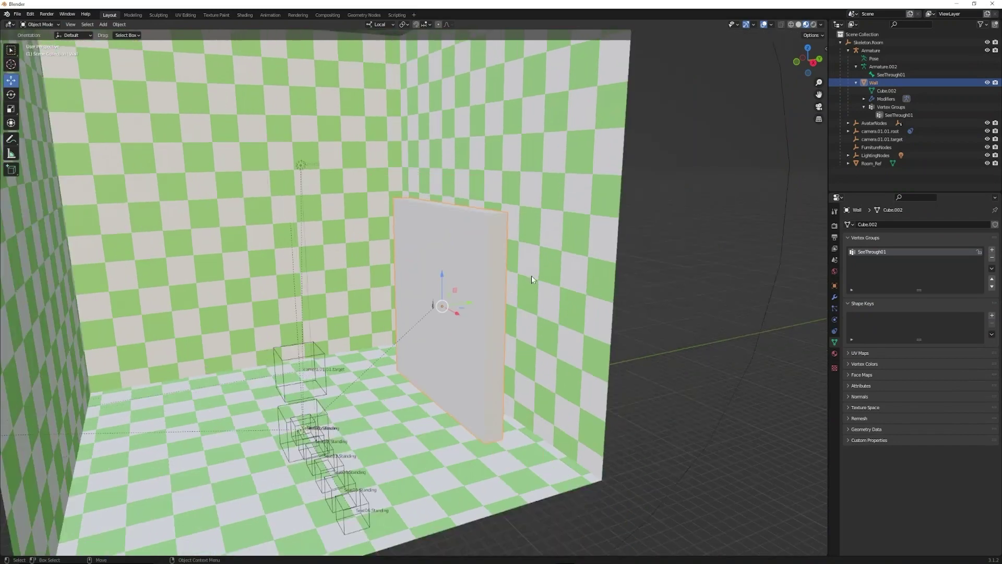
pyautogui.click(573, 299)
# Step: Start an FBX export targeting the existing SeeThroughTest.fbx file
pyautogui.moveTo(572, 299); pyautogui.dragTo(502, 290, button='middle')
pyautogui.click(17, 14)
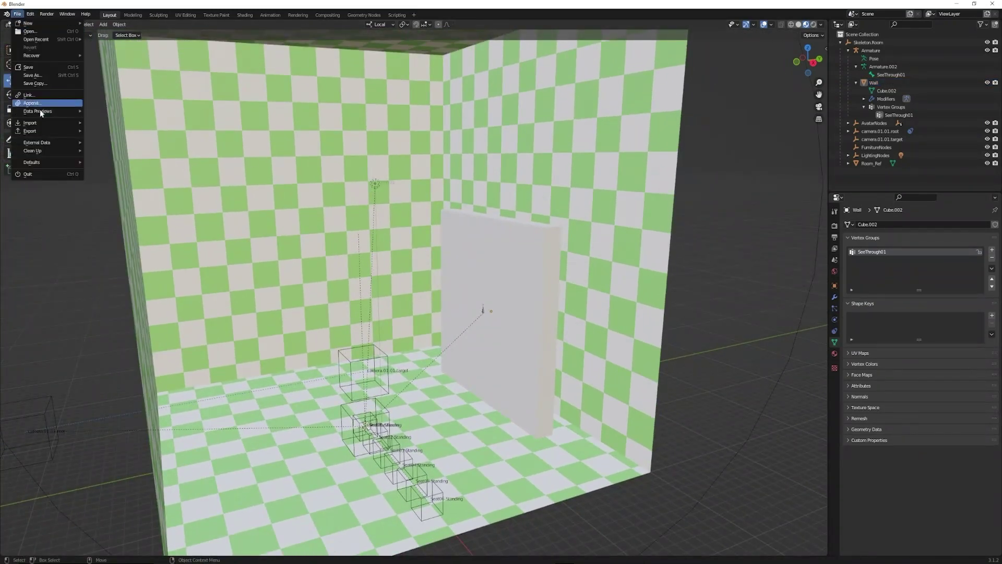
pyautogui.moveTo(39, 131)
pyautogui.click(104, 206)
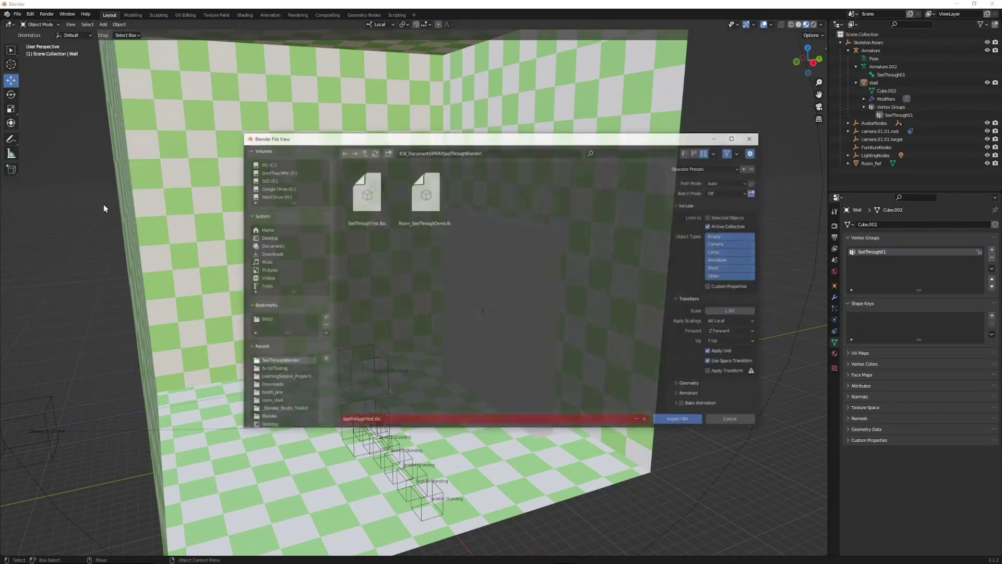
pyautogui.click(371, 211)
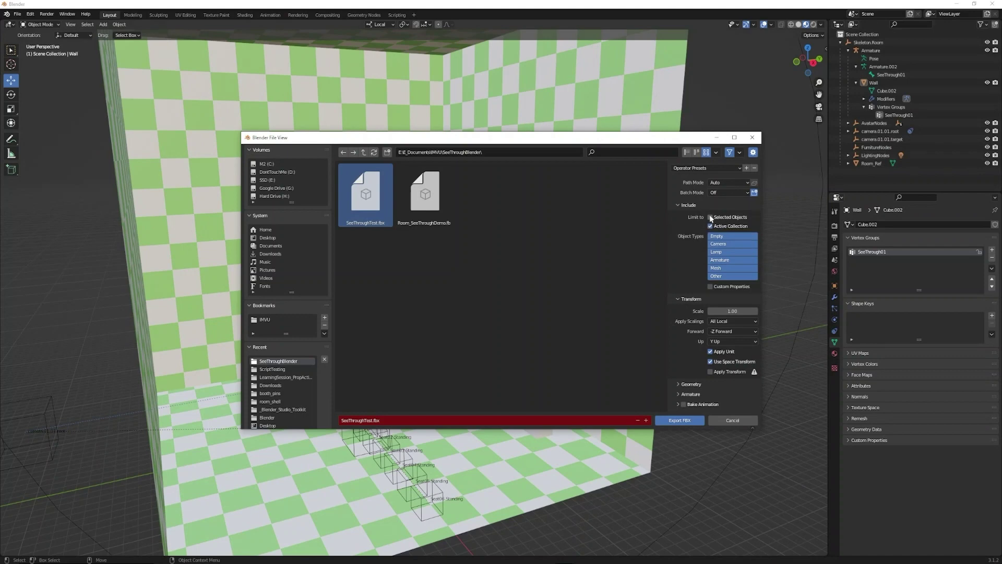
# Step: Select Skeleton.Room with all its children and export the FBX
pyautogui.click(848, 51)
pyautogui.click(868, 42)
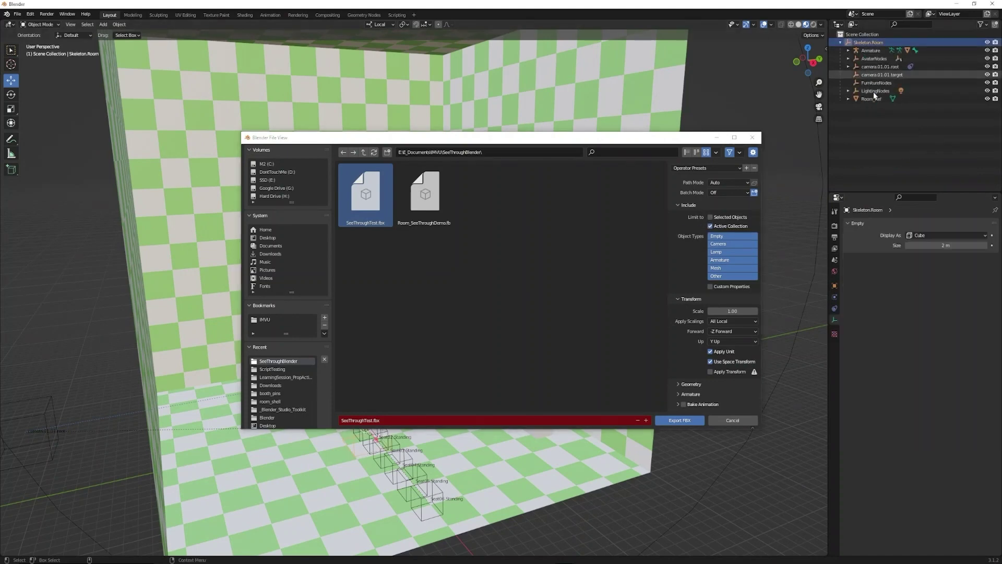
pyautogui.keyDown('shift'); pyautogui.click(873, 99); pyautogui.keyUp('shift')
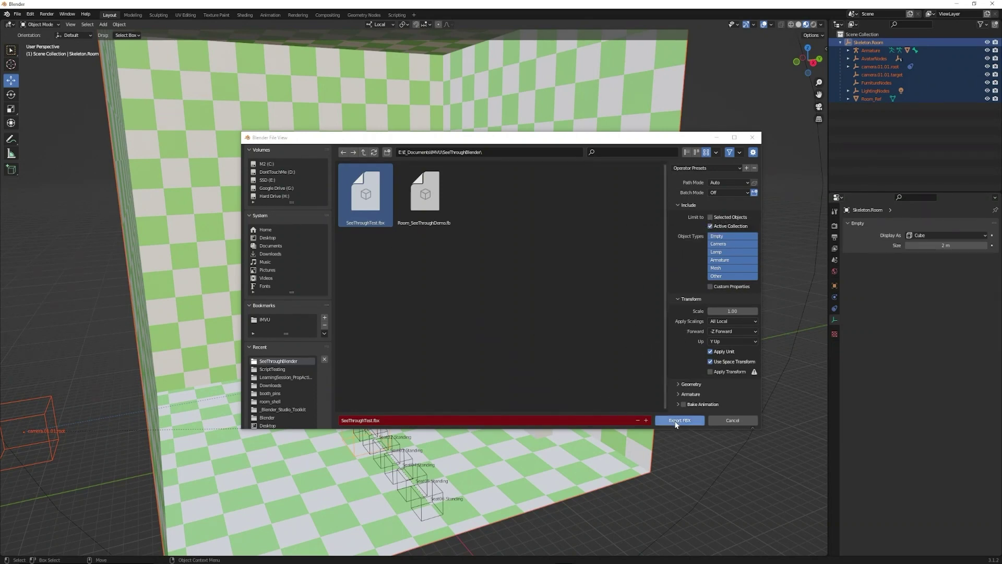
pyautogui.click(676, 422)
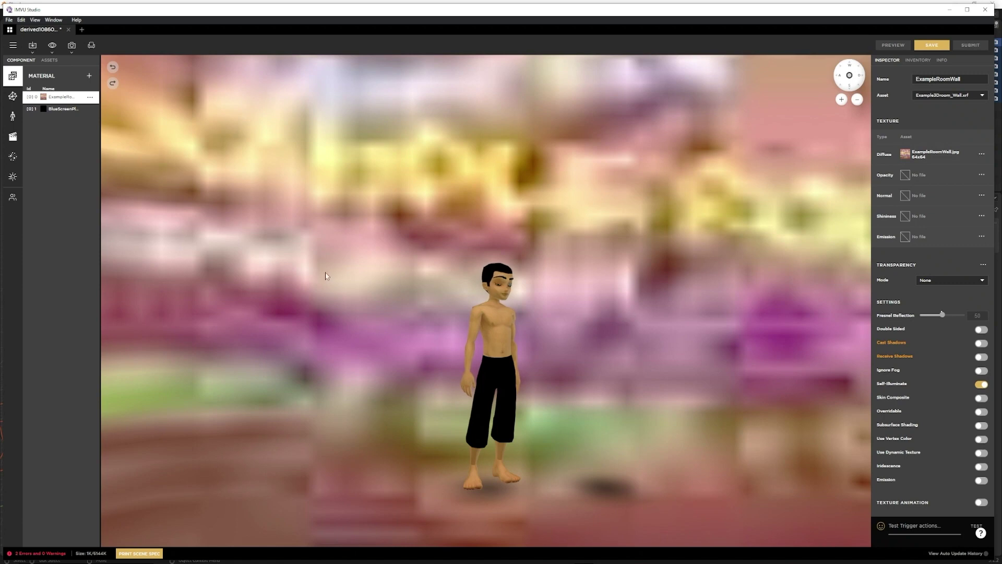
# Step: Import SeeThroughTest.fbx into IMVU Studio, including its Room_Ref and Wall meshes
pyautogui.click(32, 46)
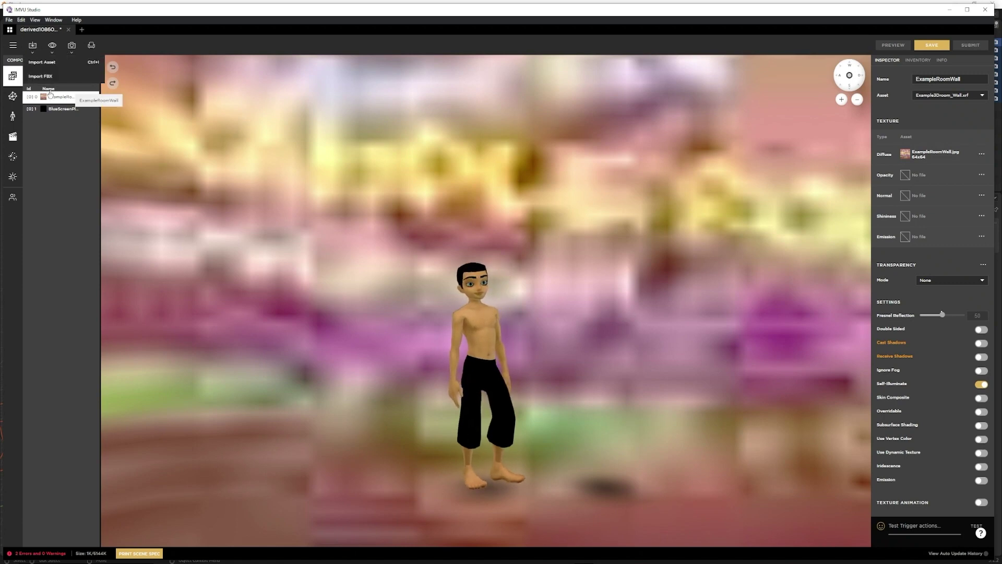
pyautogui.click(38, 77)
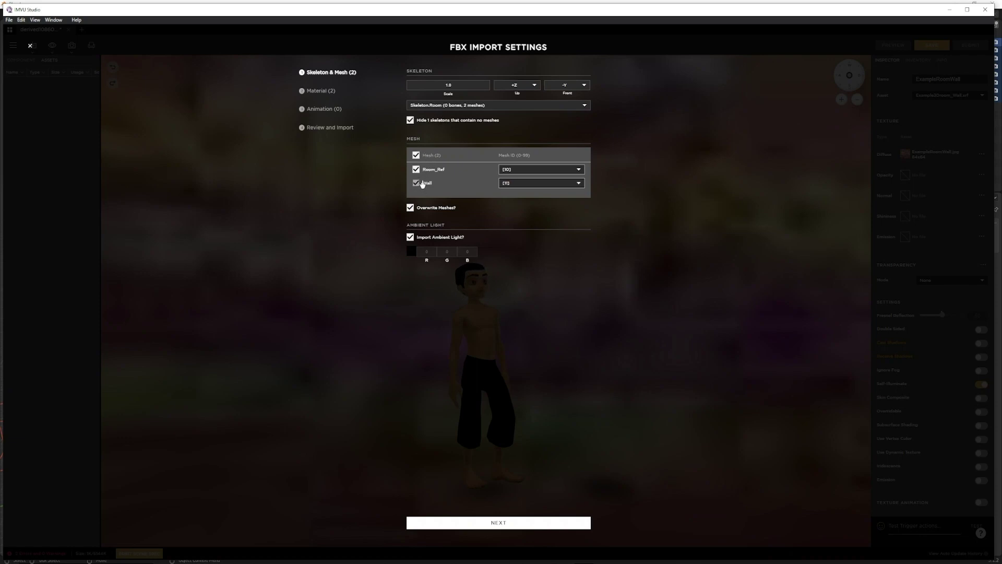
pyautogui.click(324, 130)
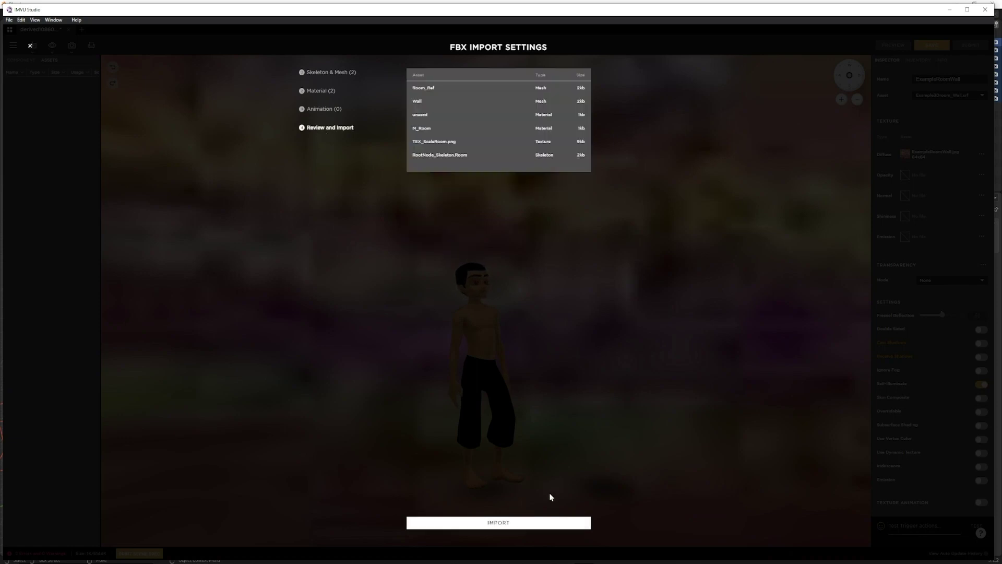
pyautogui.click(519, 523)
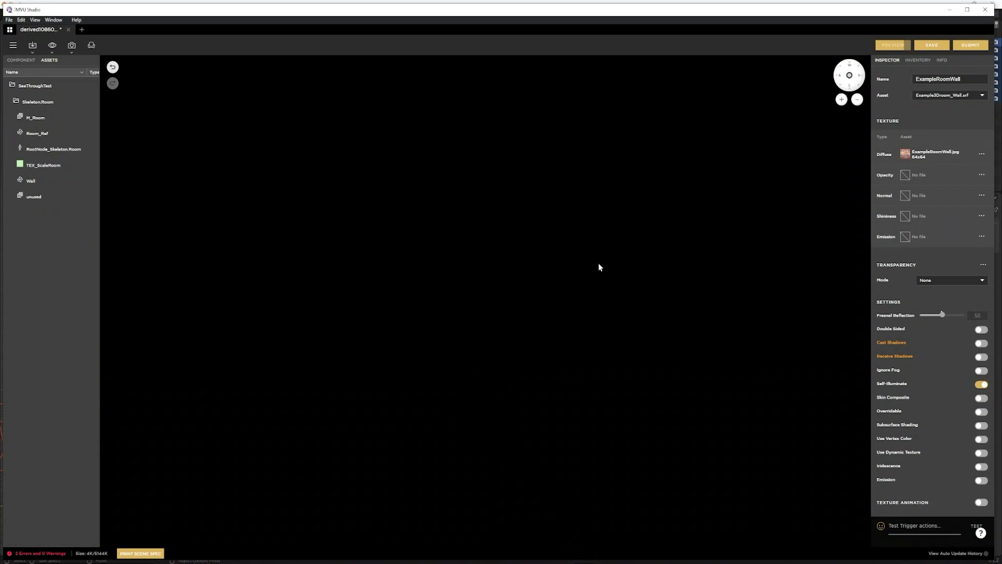